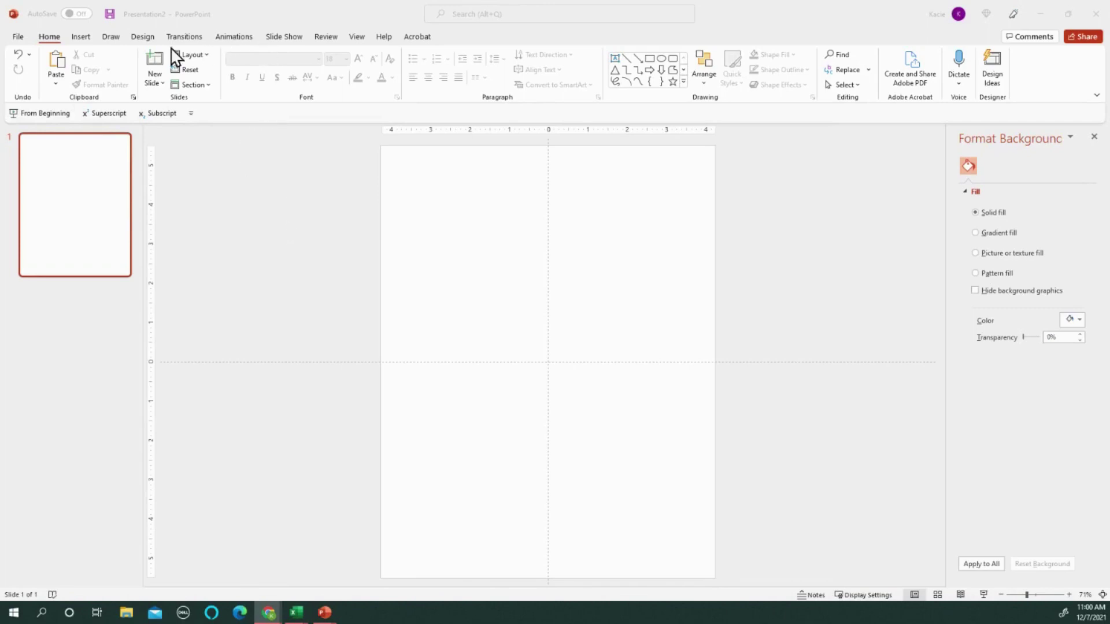
- Draw a three-point freeform V-shaped angle in the upper half of the slide
left_click(81, 38)
left_click(87, 37)
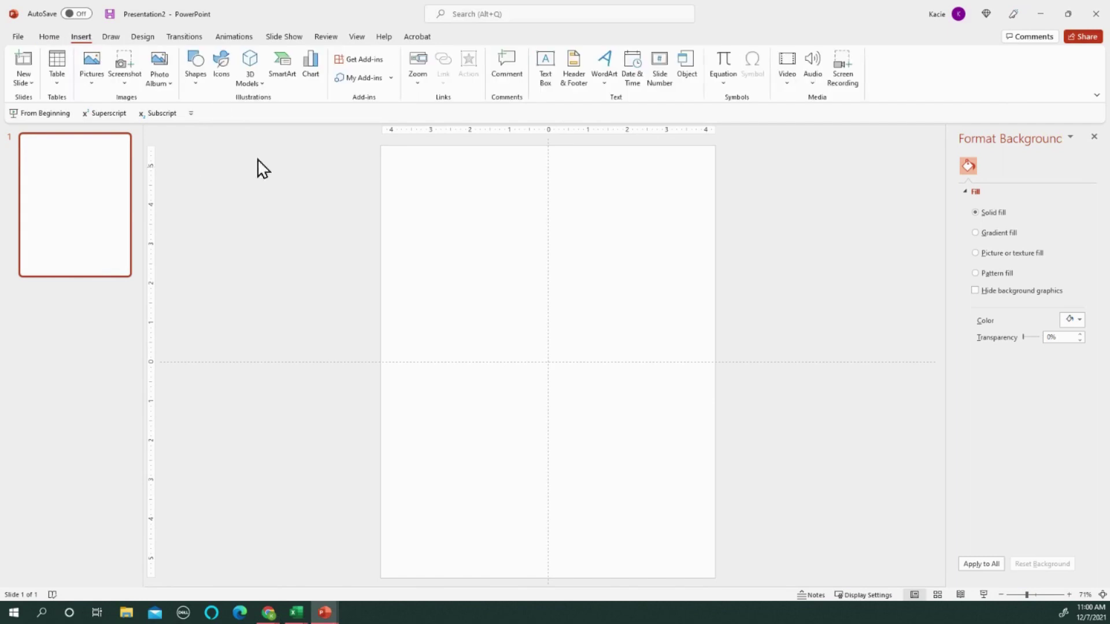
left_click(199, 87)
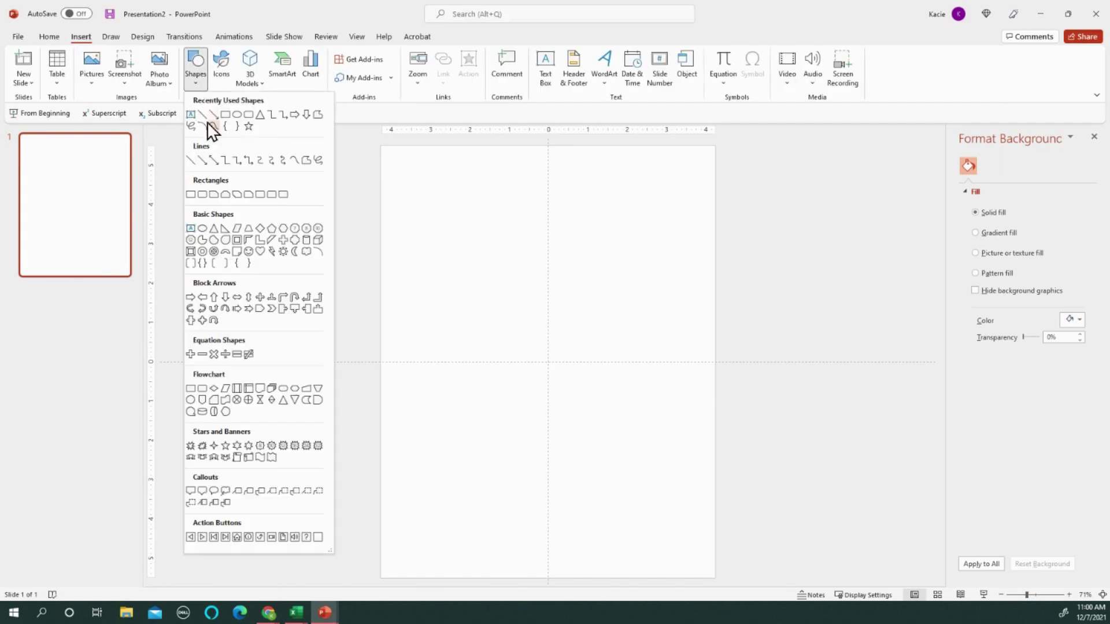
left_click(320, 118)
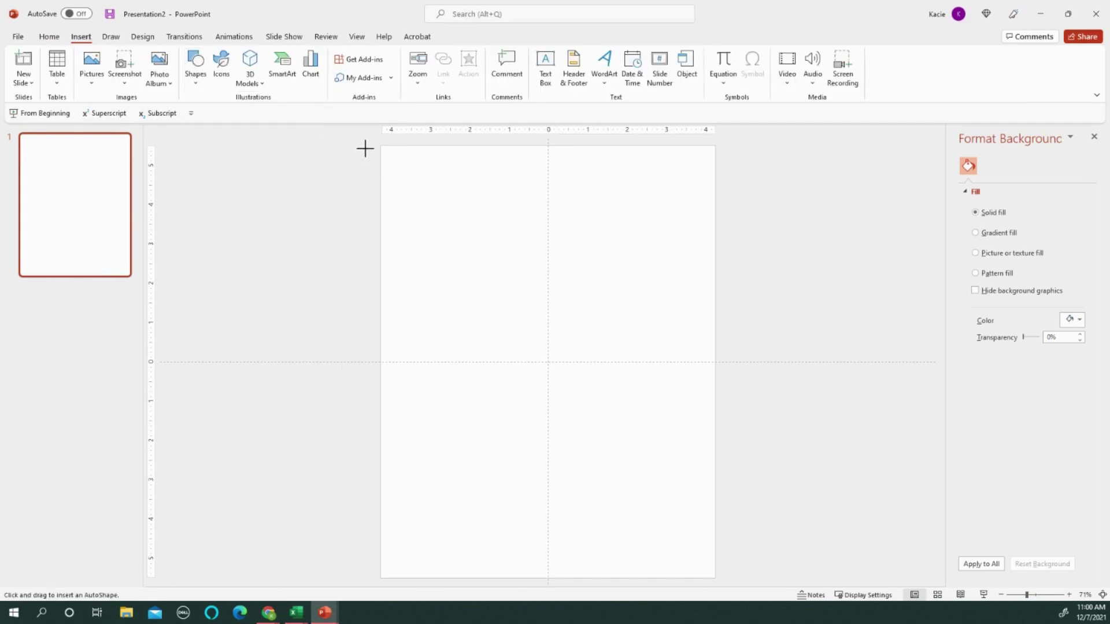
left_click(570, 201)
left_click(473, 267)
double_click(594, 328)
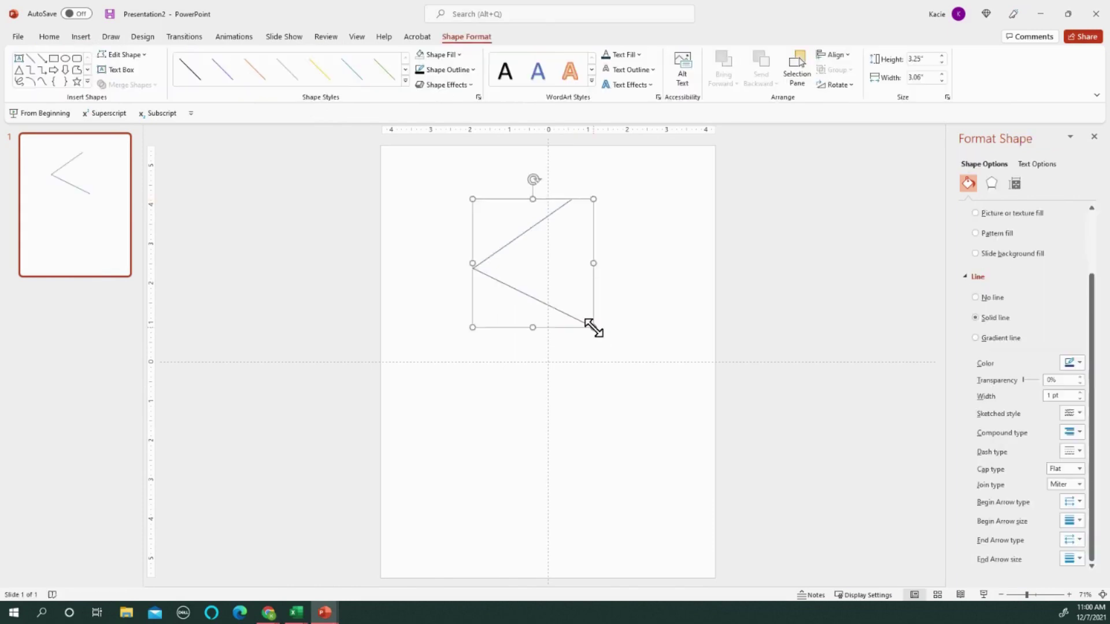
- Give the angle's outline a double-arrow style so both rays end in arrowheads
left_click(436, 70)
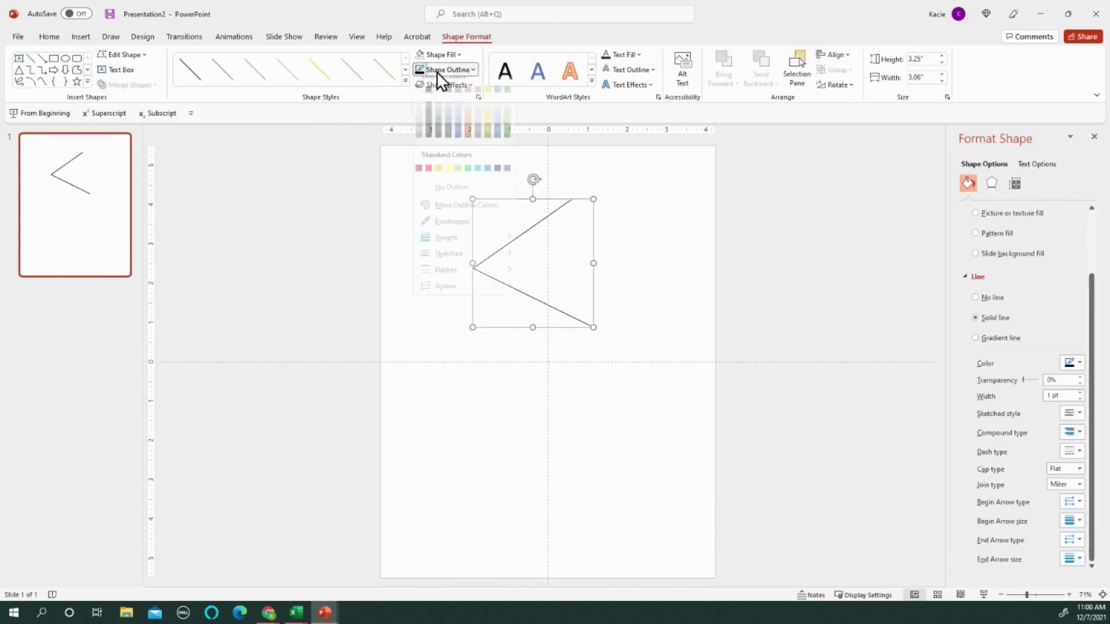
mouse_move(446, 300)
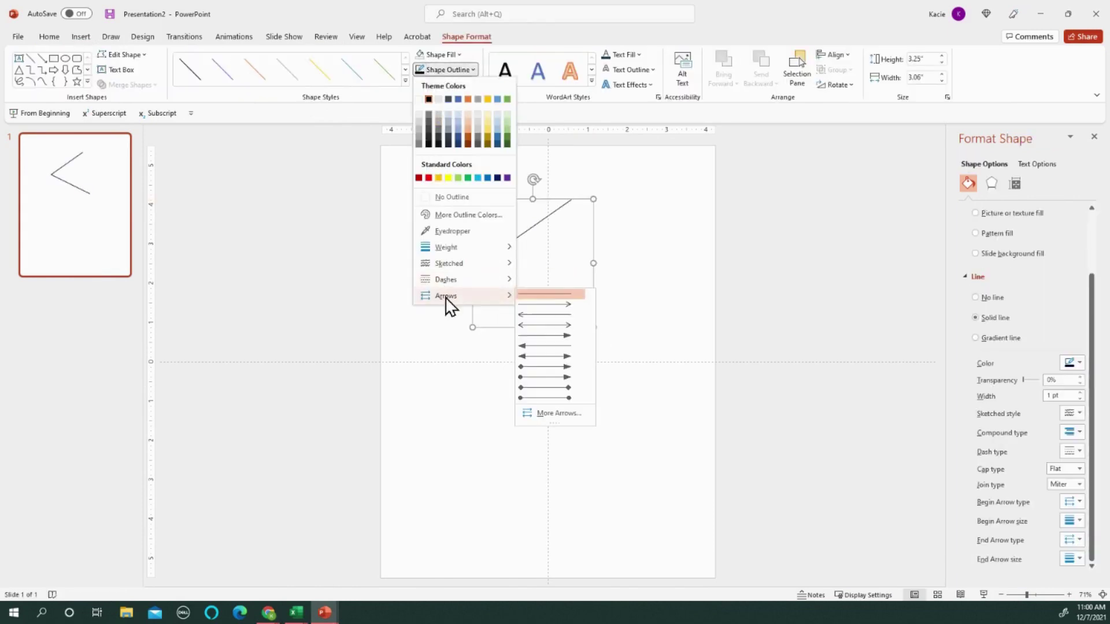
left_click(542, 325)
left_click(675, 254)
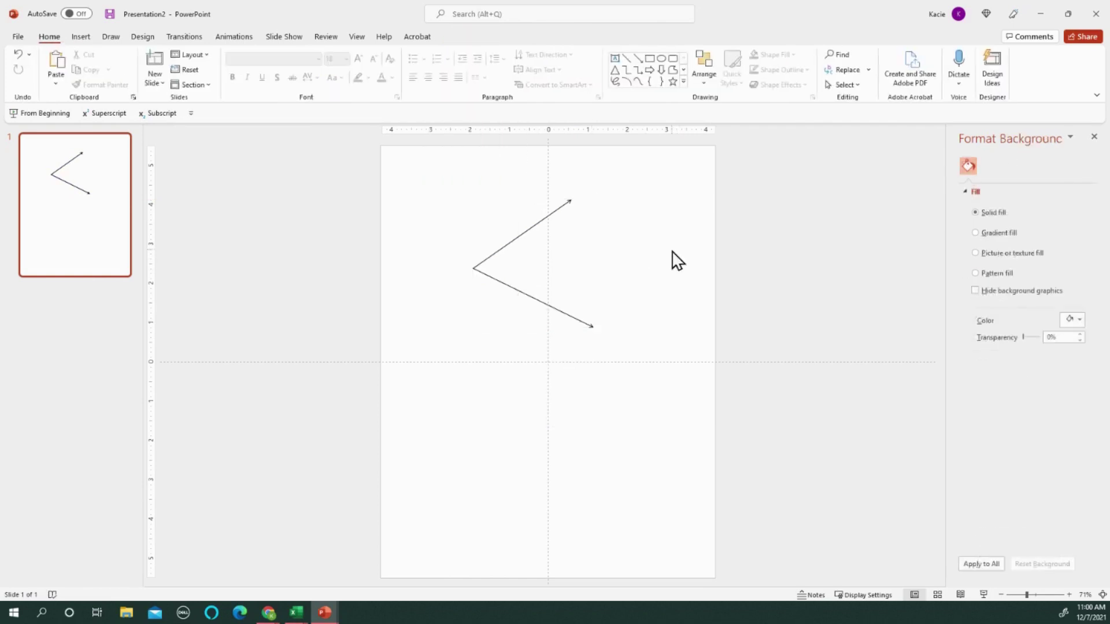
- Drag the angle's bottom-right corner inward to about 2.54" by 2.44"
left_click(530, 226)
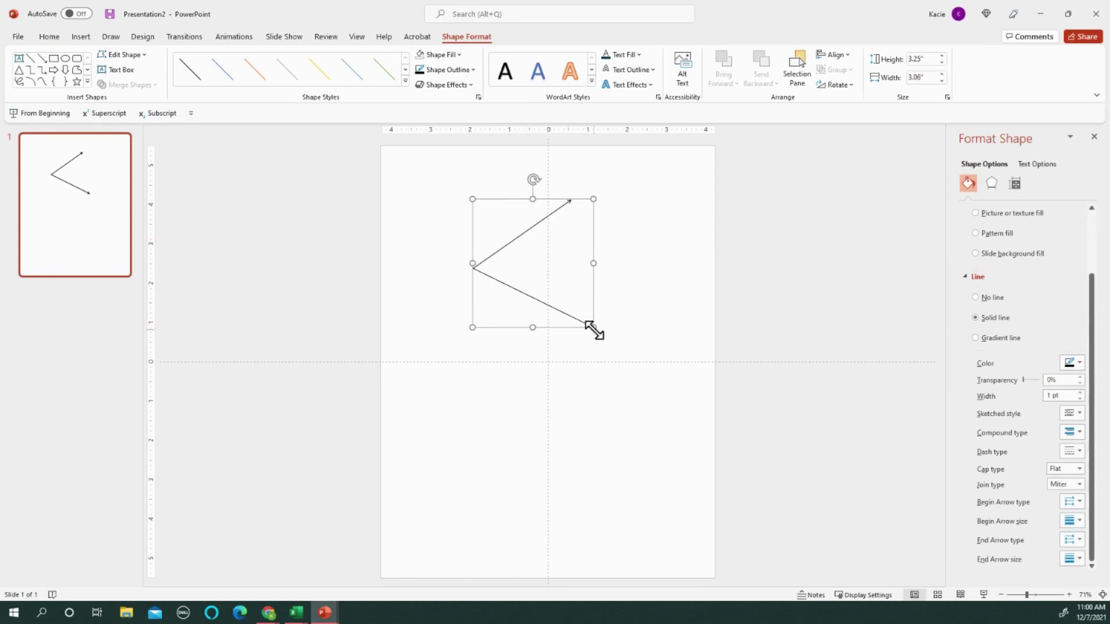
left_click_drag(592, 327, 567, 300)
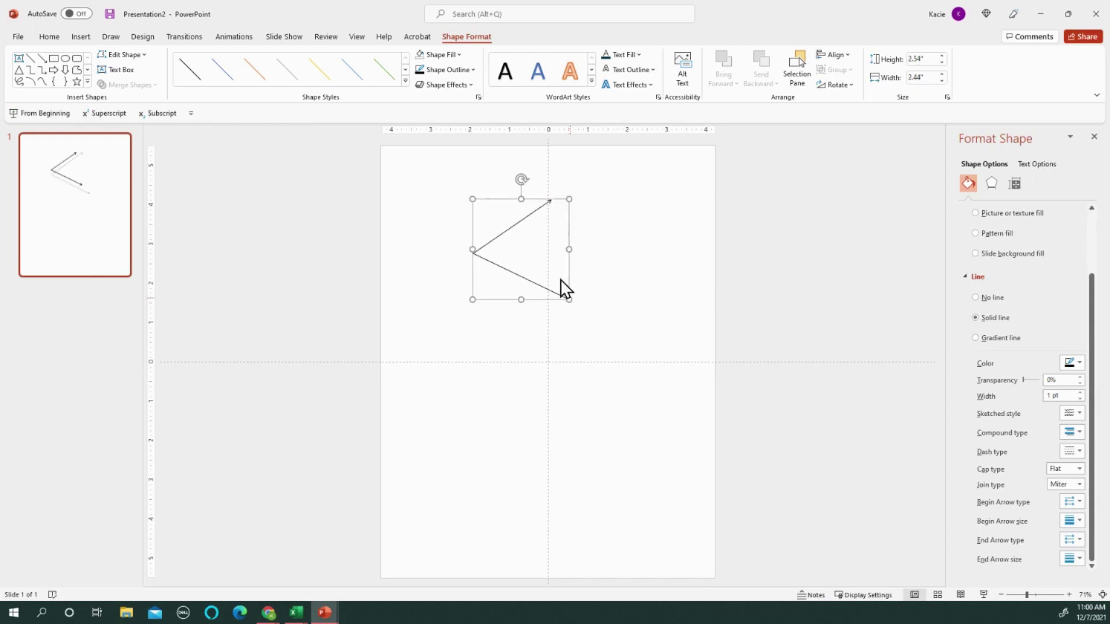
- Undo the shrink, enlarge the angle proportionally to 3.79" by 3.57", and move it up-left
left_click(50, 37)
left_click(19, 55)
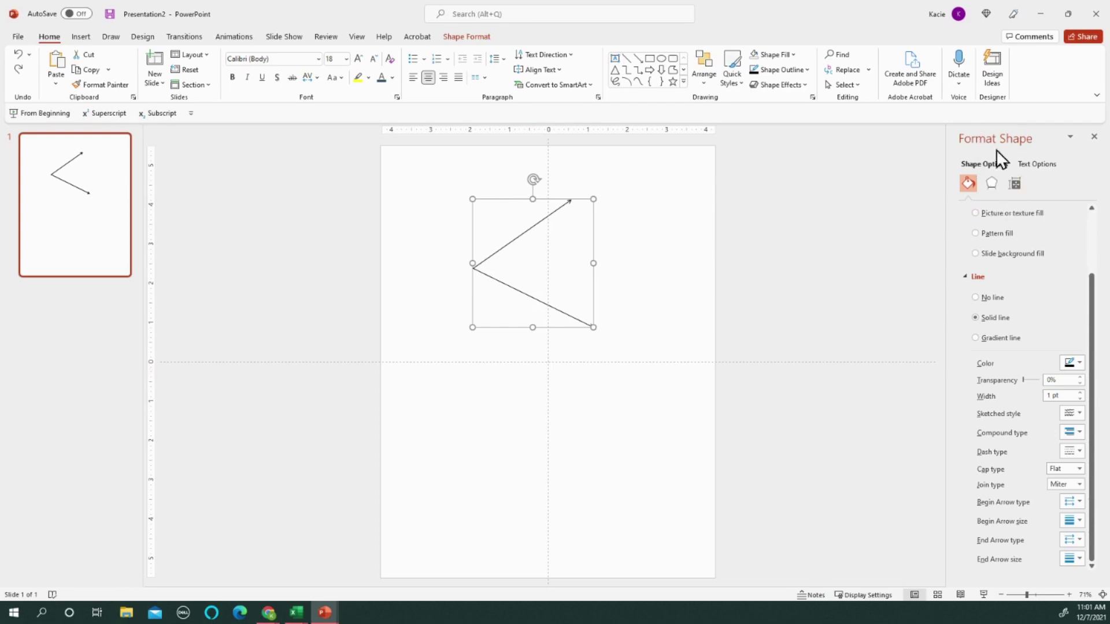
left_click(1014, 184)
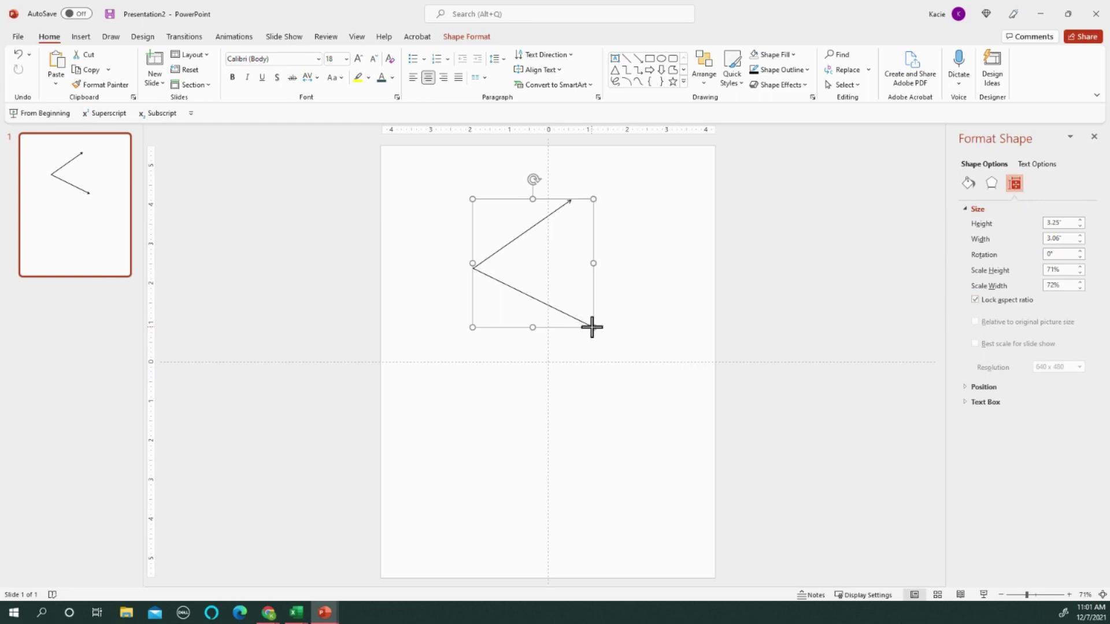
mouse_move(592, 327)
left_mouse_down()
mouse_move(515, 241)
mouse_move(652, 413)
mouse_move(540, 317)
mouse_move(592, 348)
left_mouse_up()
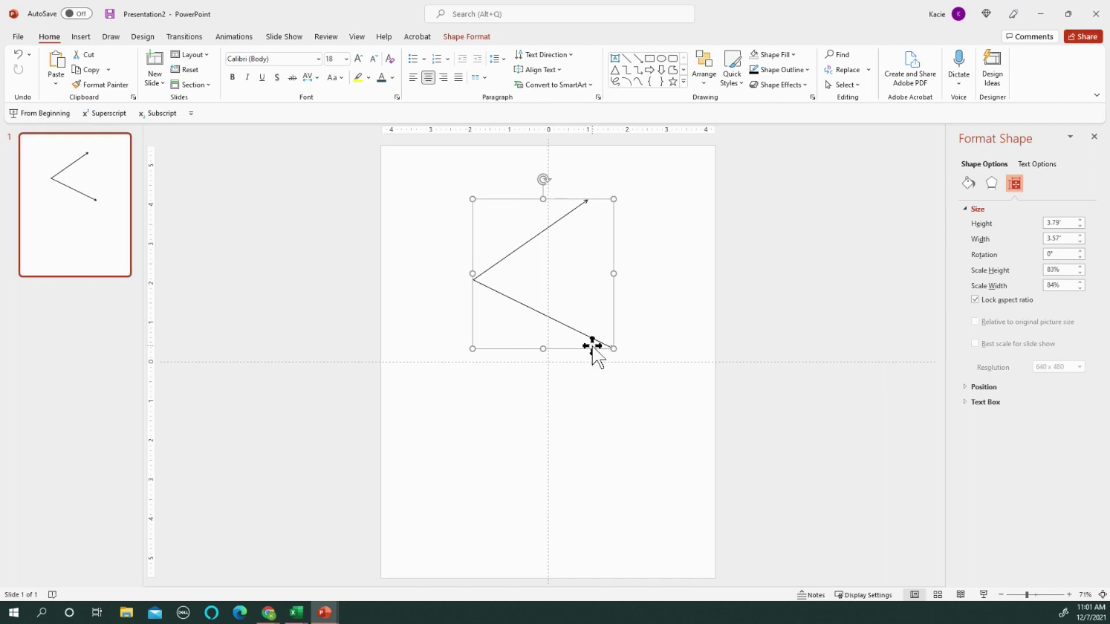
left_click_drag(514, 249, 457, 223)
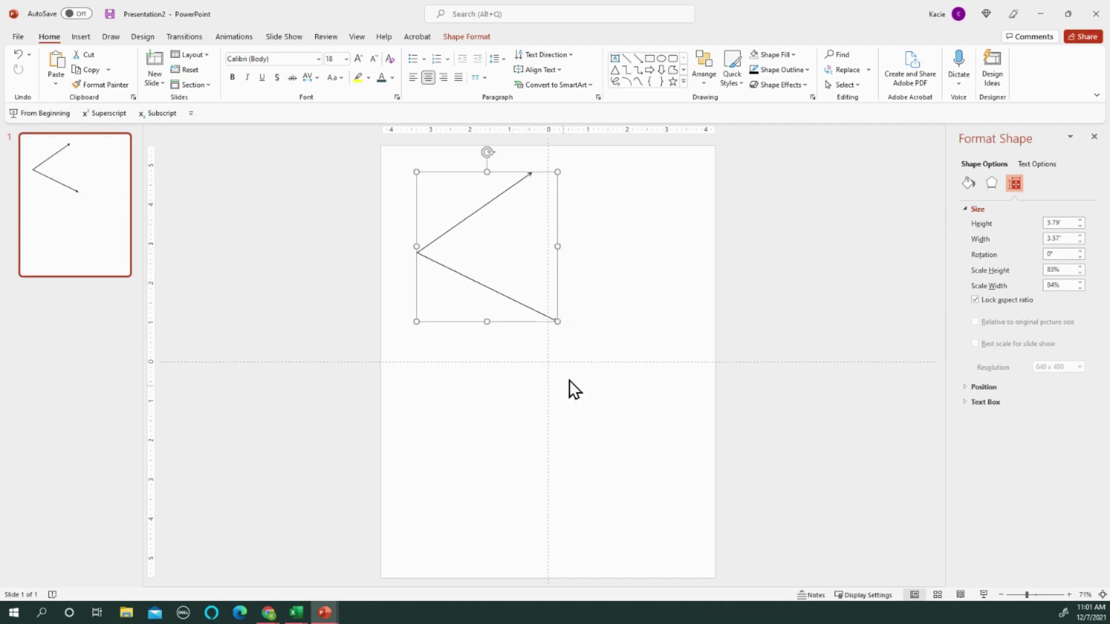
- Draw a closed four-corner freeform below the angle and set it to no fill
left_click(82, 37)
left_click(196, 81)
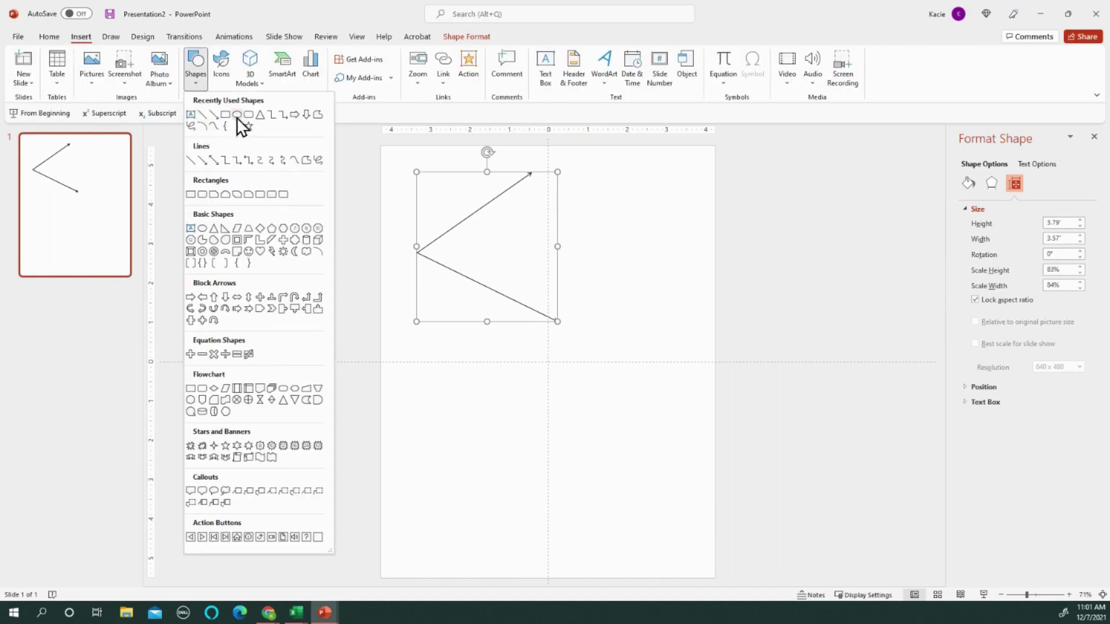
left_click(319, 115)
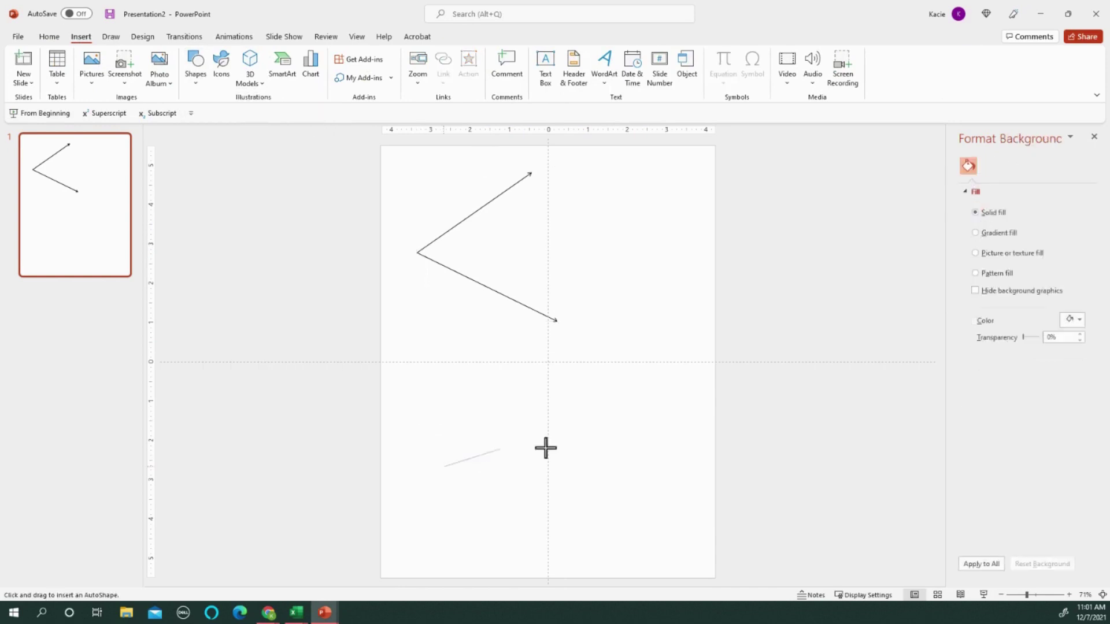
left_click(572, 451)
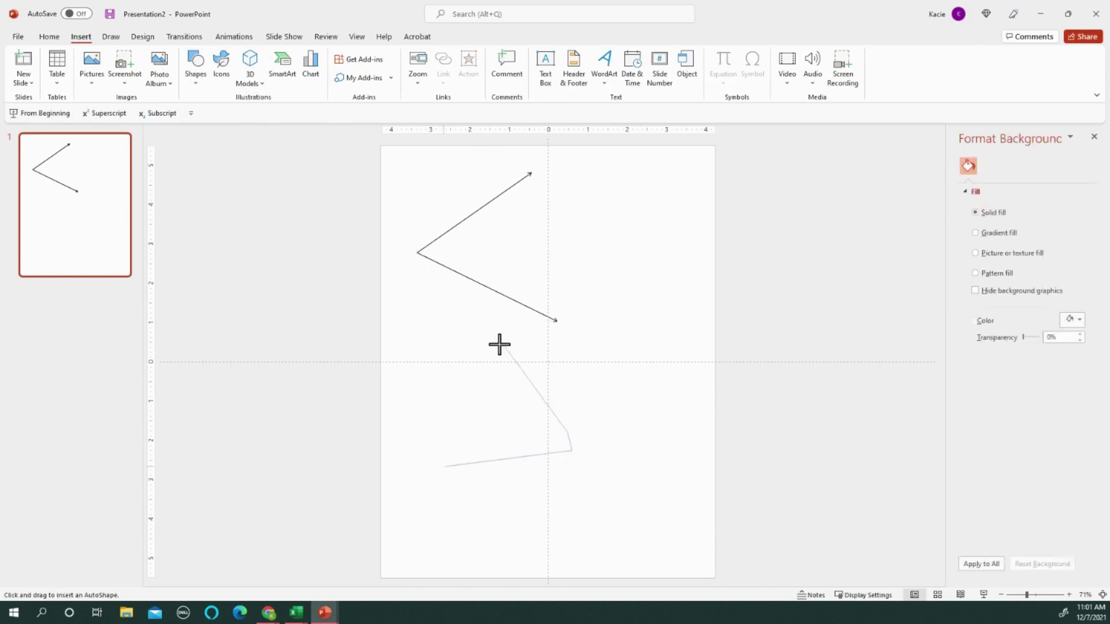
left_click(471, 375)
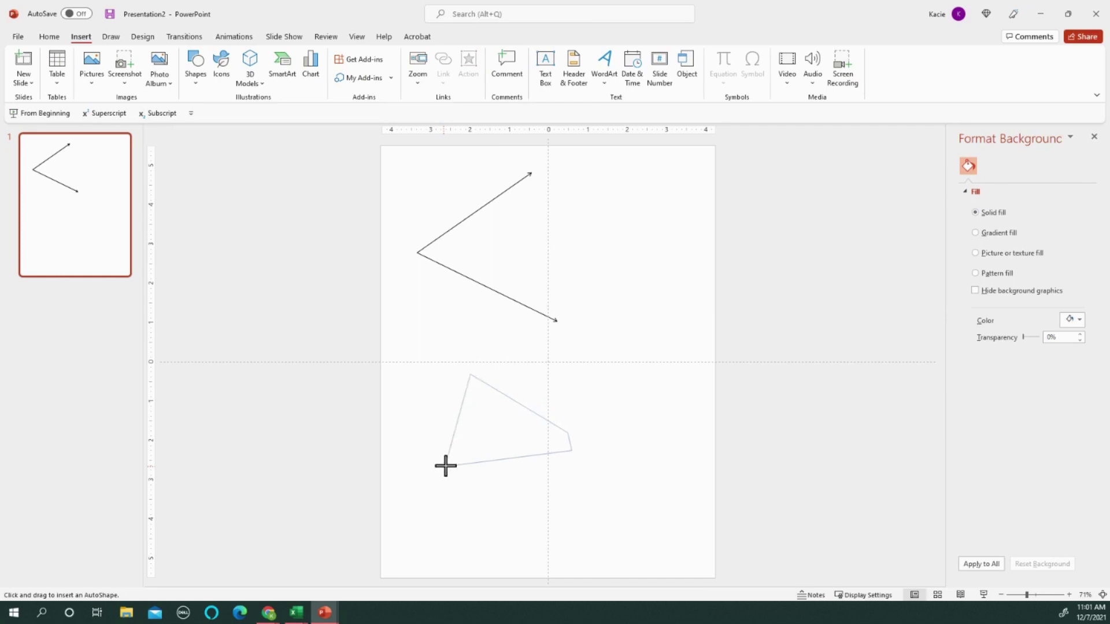
left_click(444, 467)
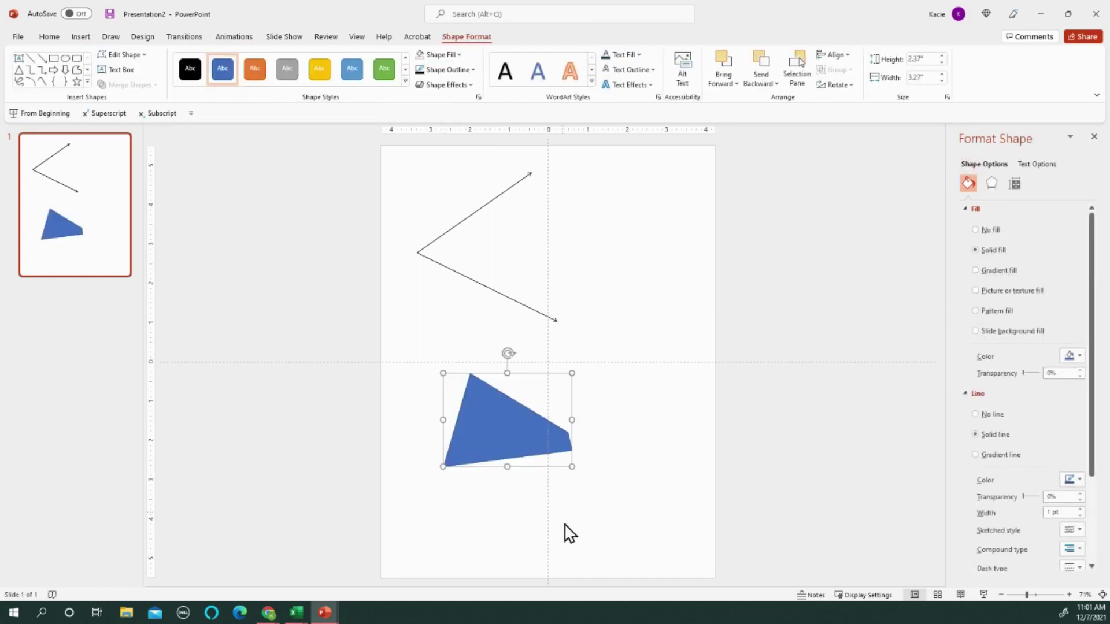
left_click(420, 54)
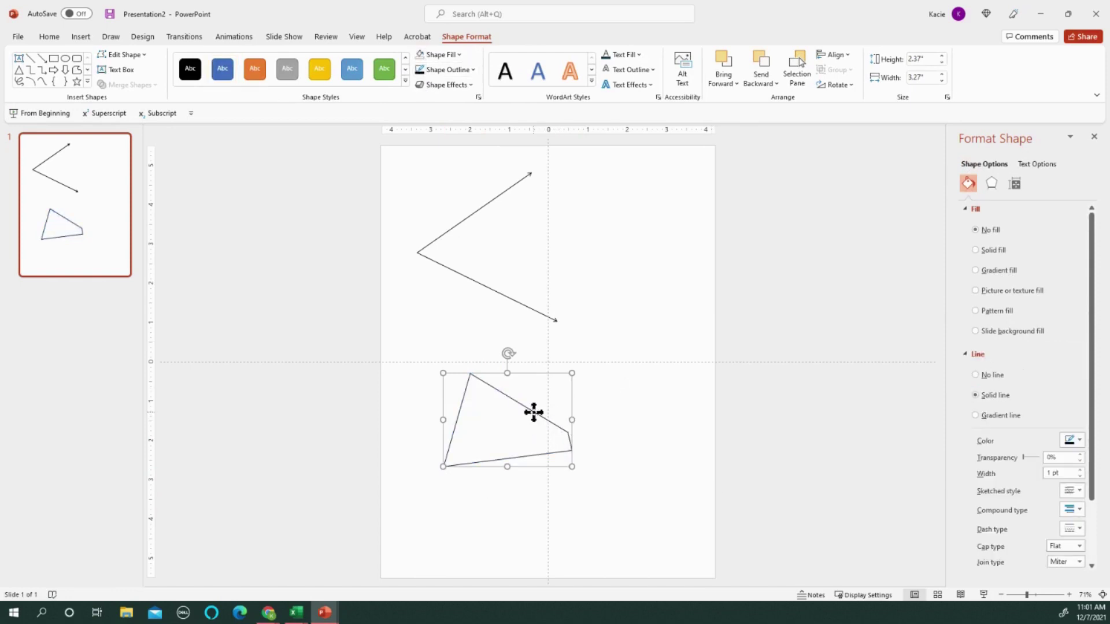
left_click_drag(534, 412, 696, 459)
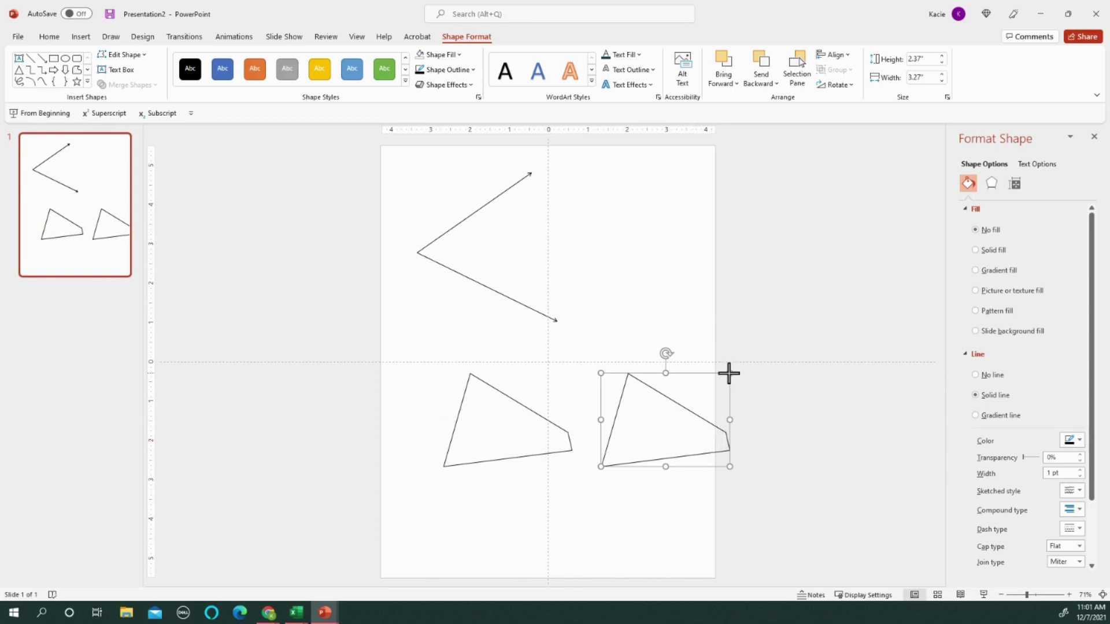
left_click_drag(728, 373, 739, 317)
- Delete the extra duplicate and enable Lock aspect ratio on the quadrilateral
key("Delete")
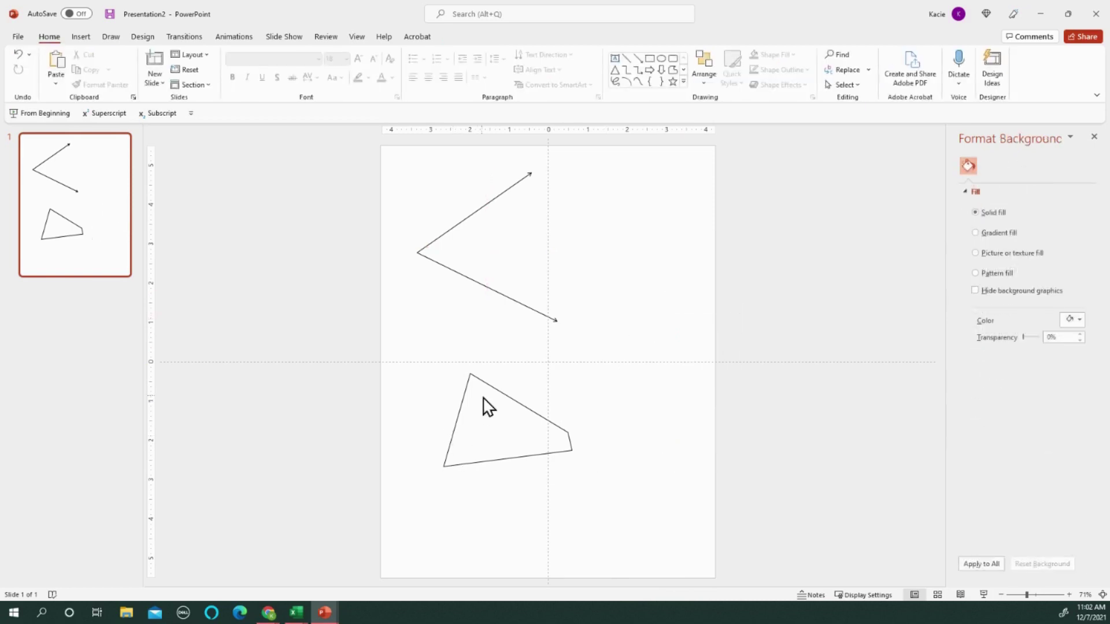
left_click(488, 385)
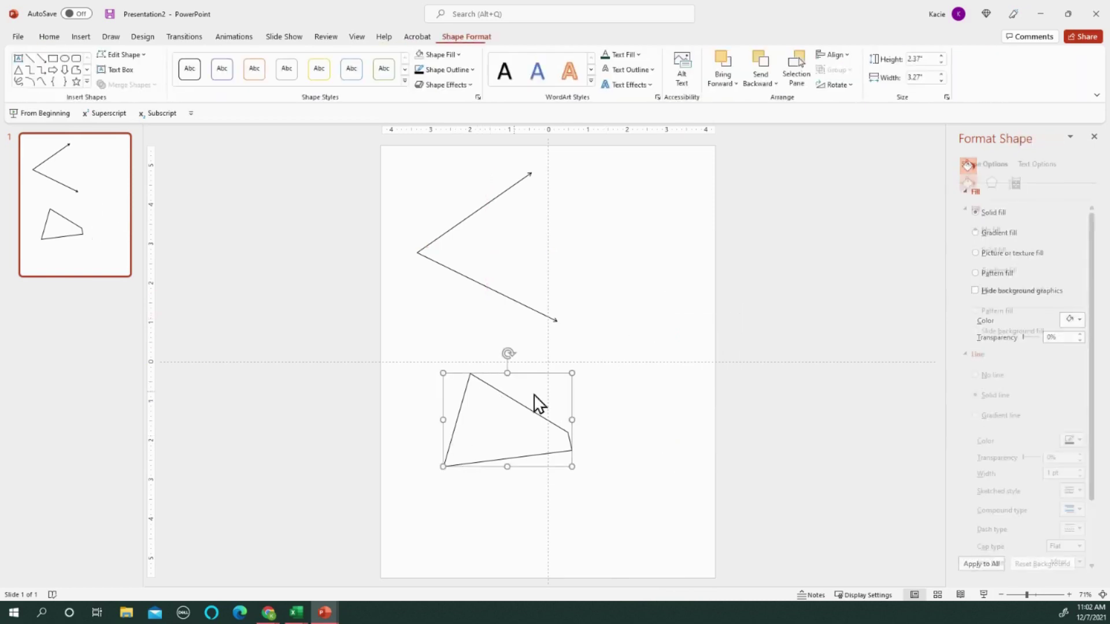
left_click(1017, 183)
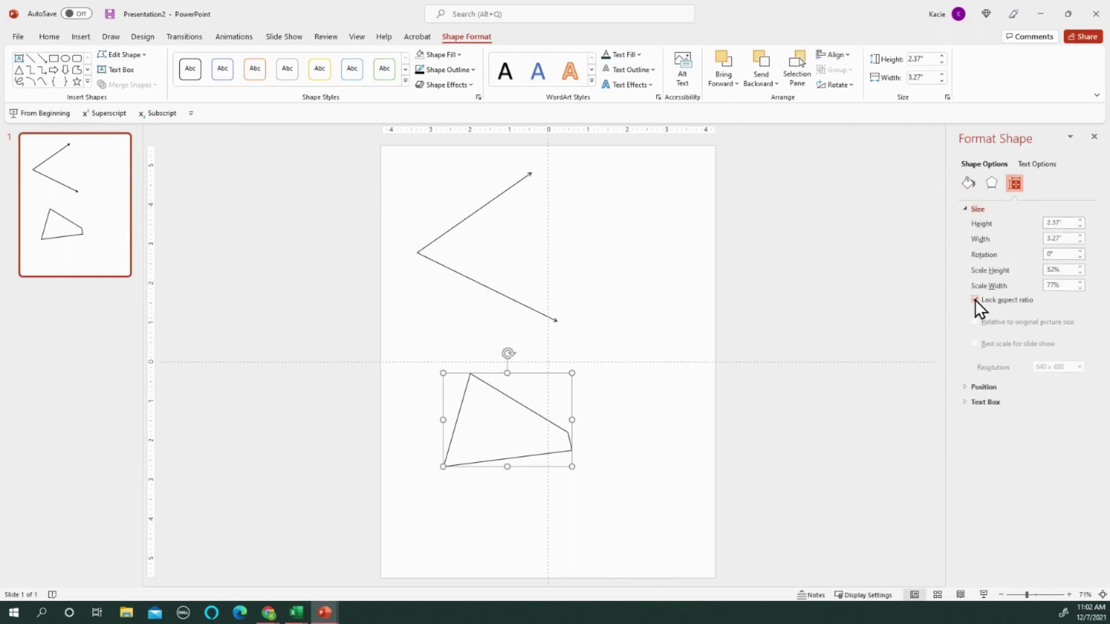
- Paste a 1.28" by 1.76" copy and arrange it beside the original quadrilateral
key("ctrl+c")
key("ctrl+v")
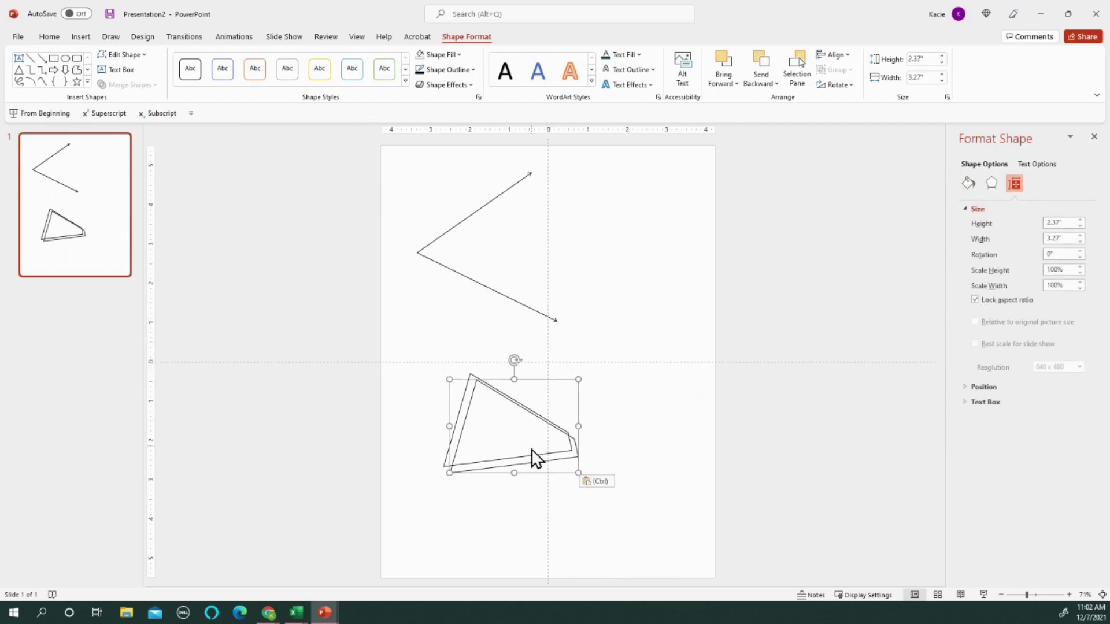
left_click_drag(525, 463, 659, 422)
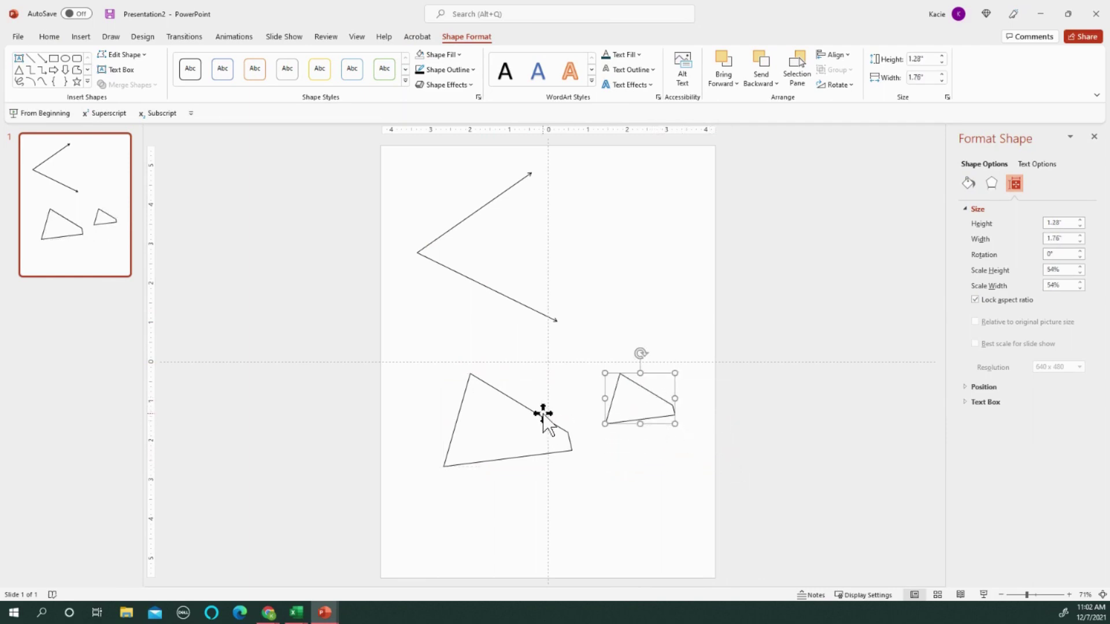
left_click_drag(538, 414, 498, 401)
left_click_drag(614, 399, 566, 396)
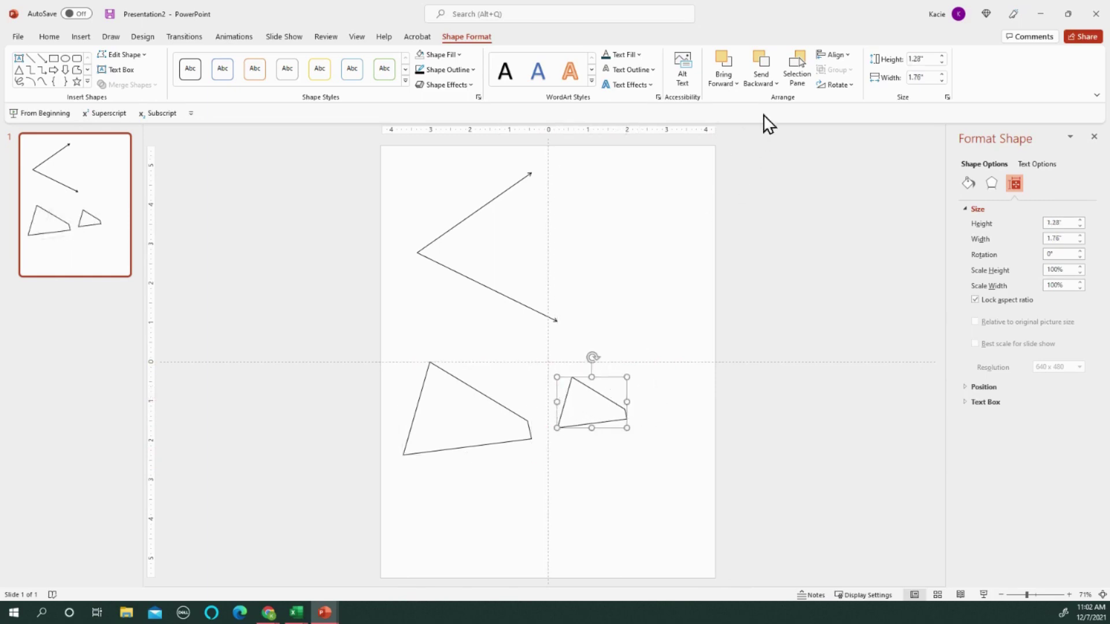
- Flip the small quadrilateral copy horizontally to mirror the original
left_click(837, 85)
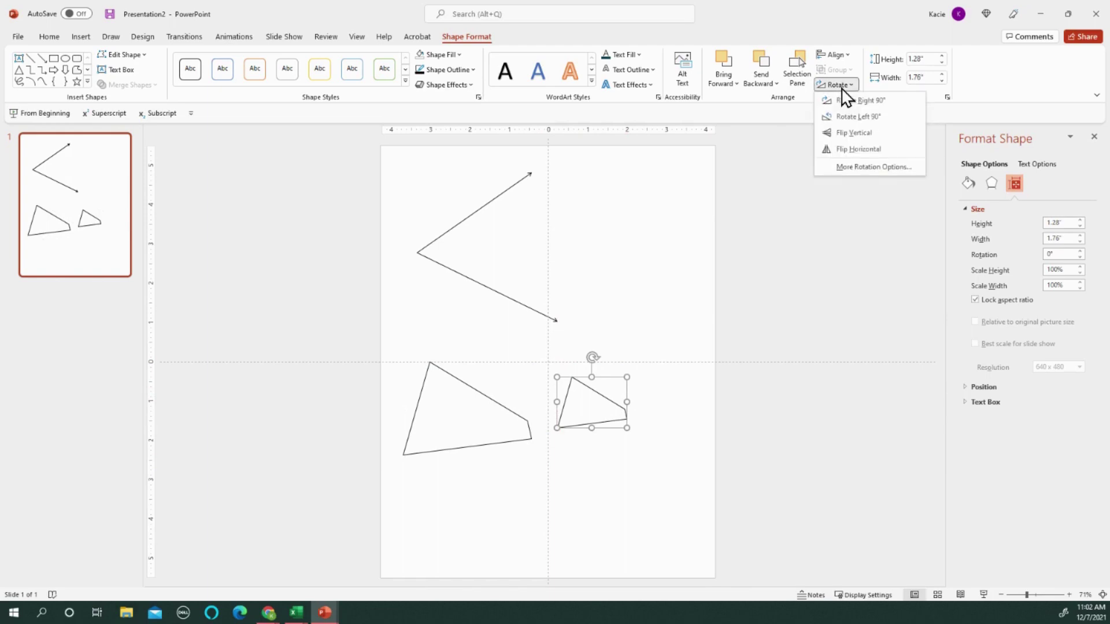
left_click(844, 151)
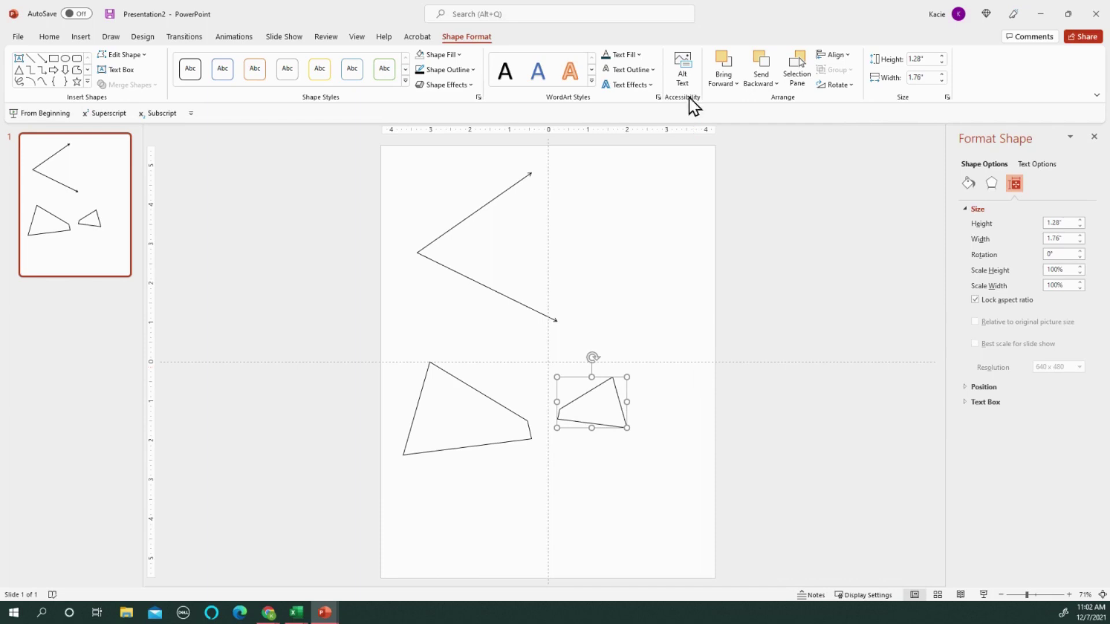
left_click(841, 87)
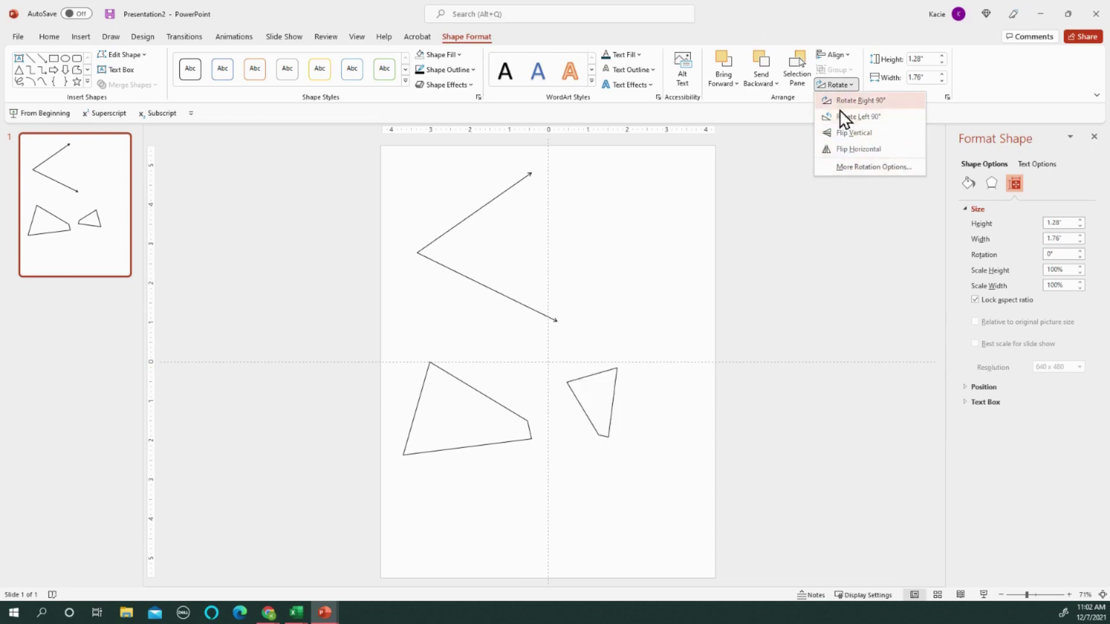
left_click(688, 302)
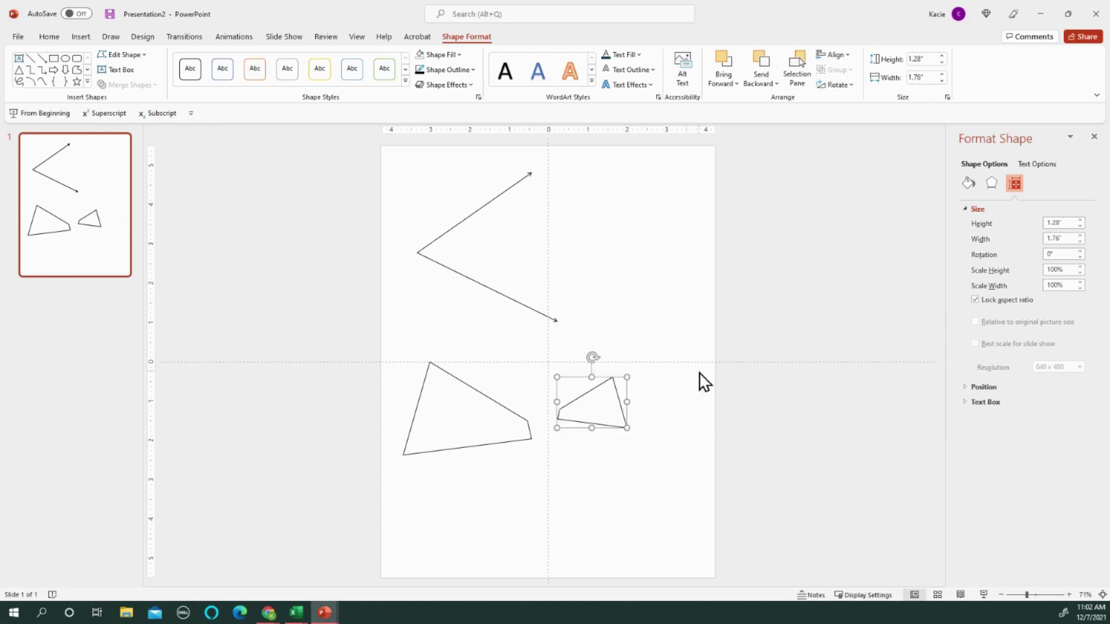